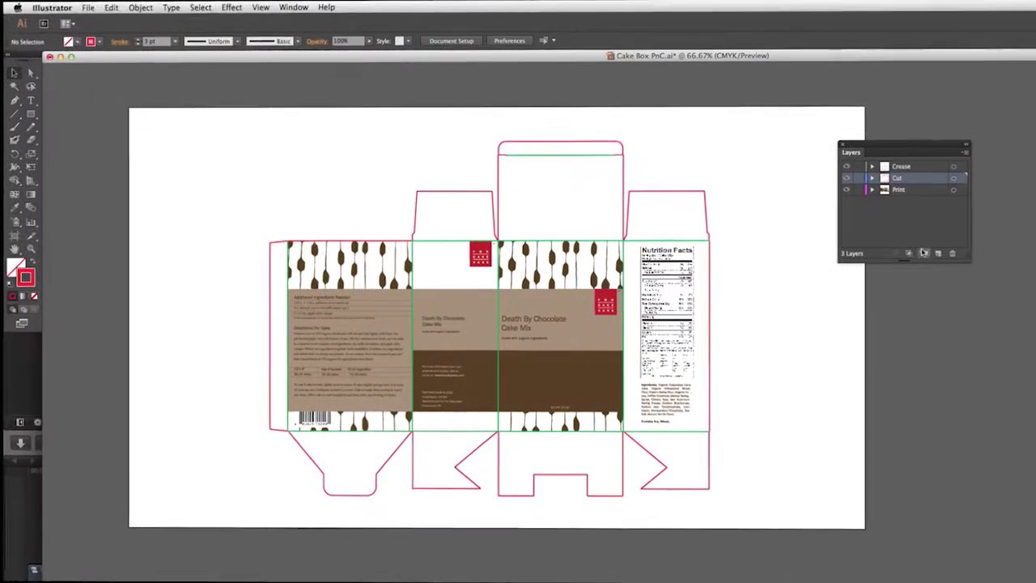
- Select the Crease, Cut and Print layers, then toggle Print off and on to inspect the crease lines
left_click(902, 167)
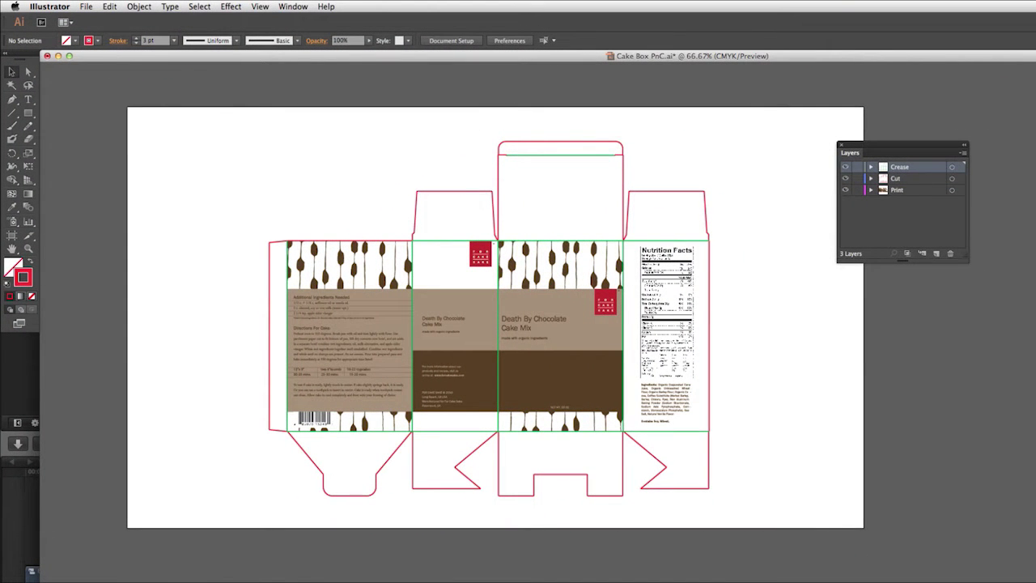
left_click(895, 179)
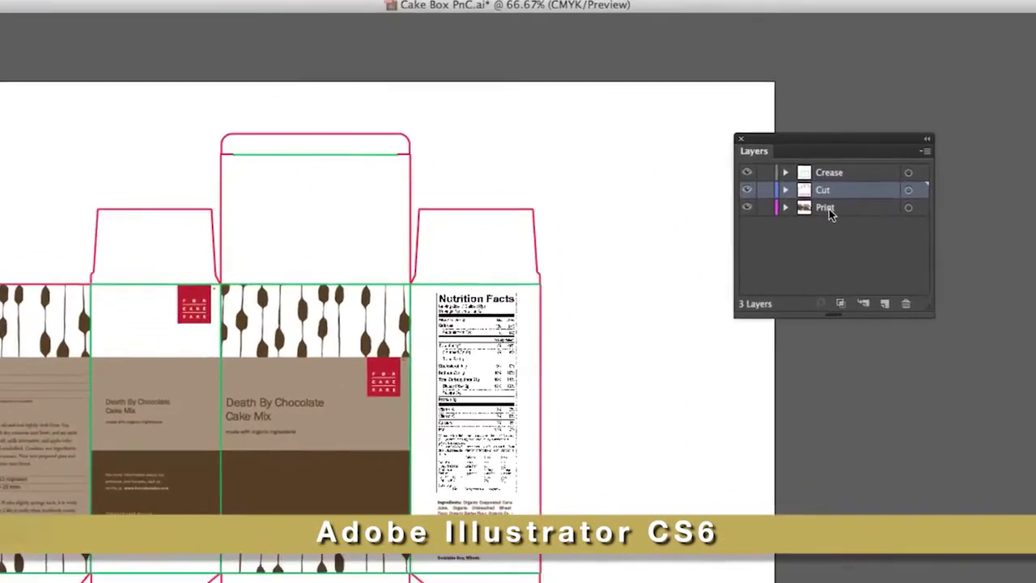
left_click(896, 190)
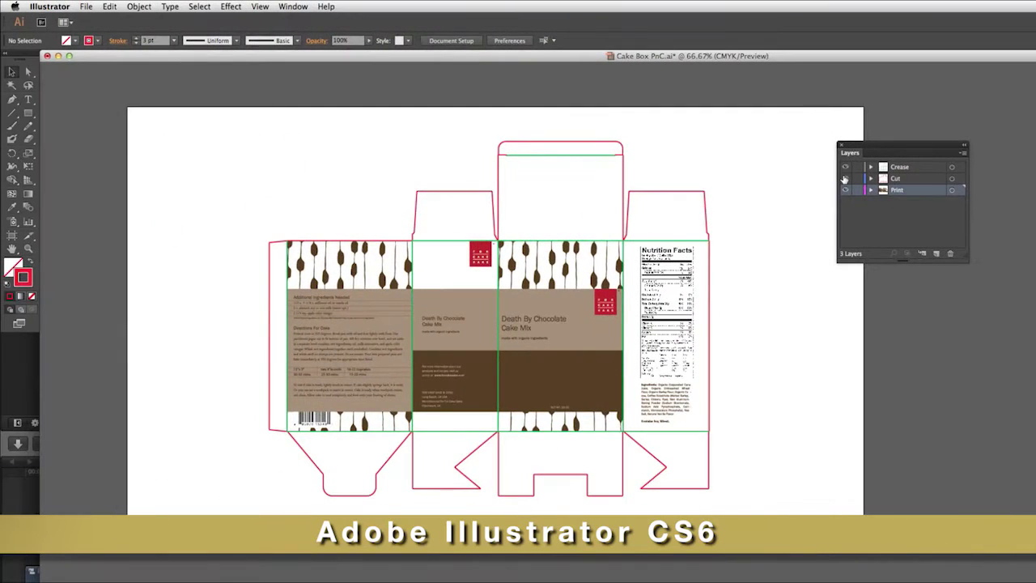
left_click(845, 189)
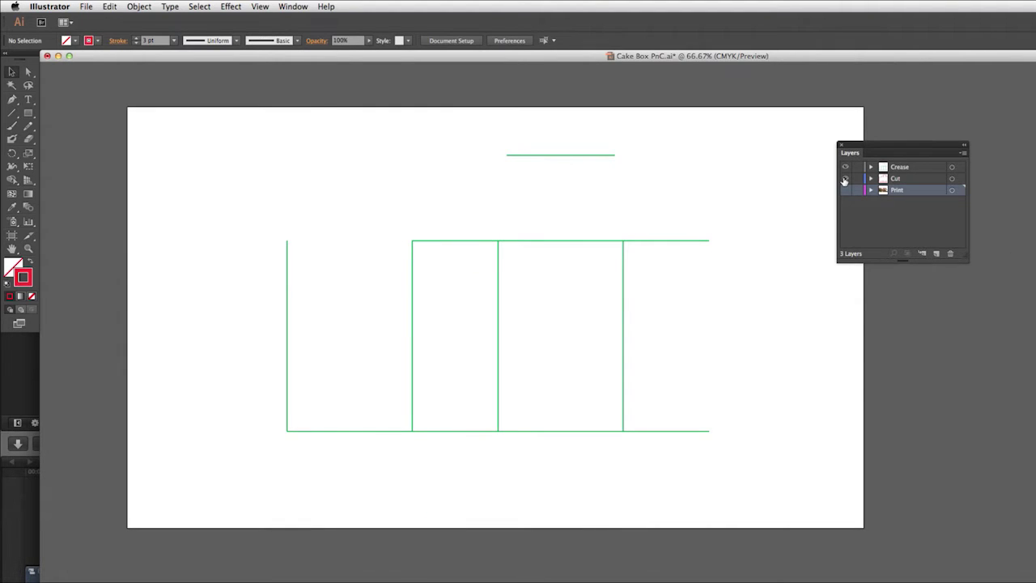
left_click(845, 178)
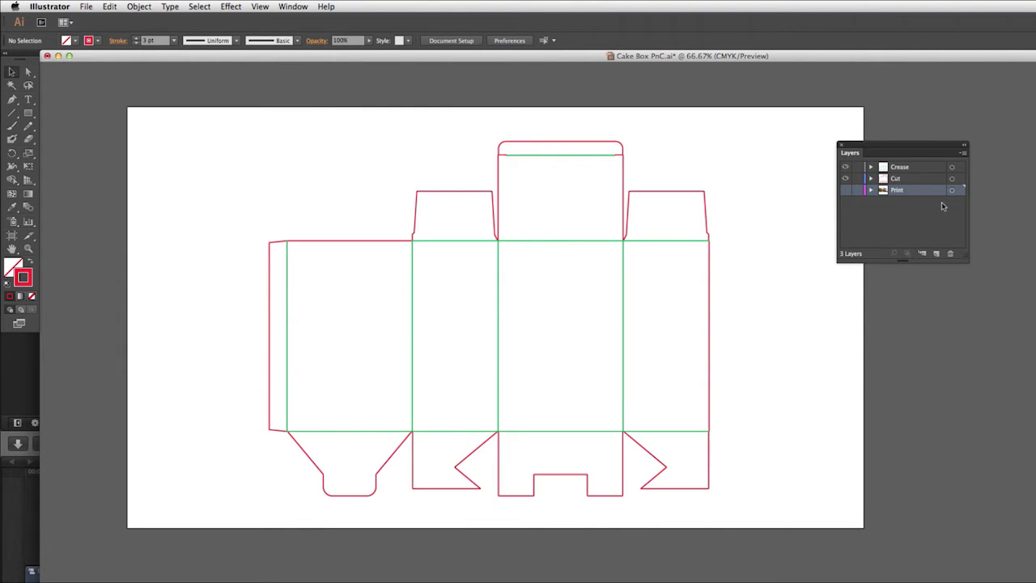
left_click(845, 190)
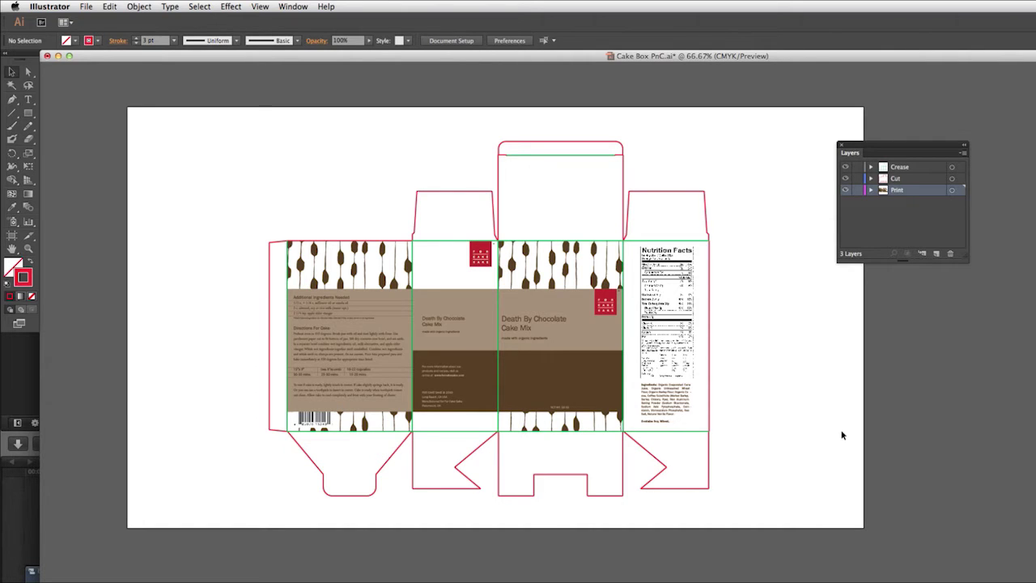
- Open the Registration Marks settings from the File > Cutting Master 3 submenu
left_click(87, 7)
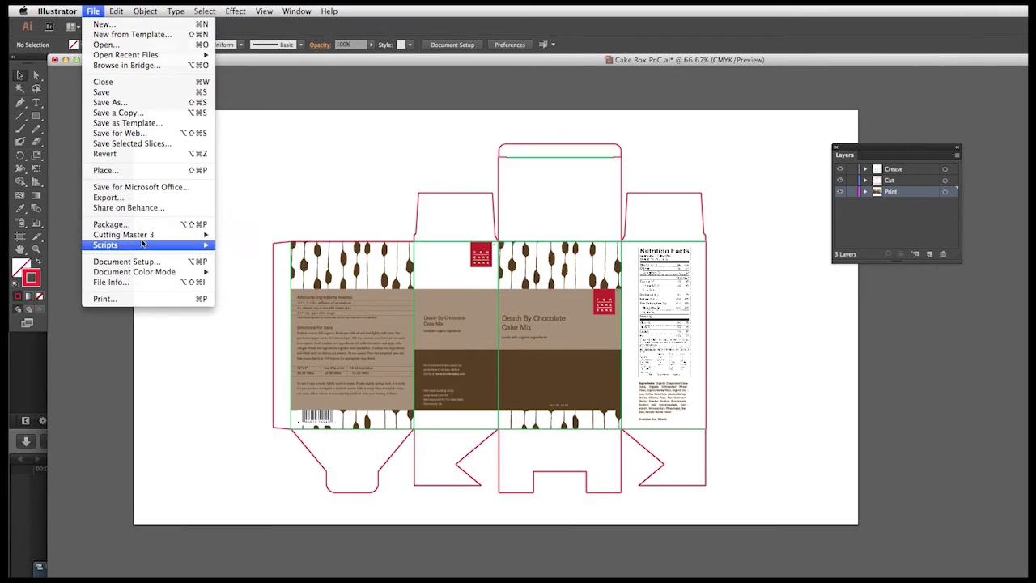
mouse_move(149, 237)
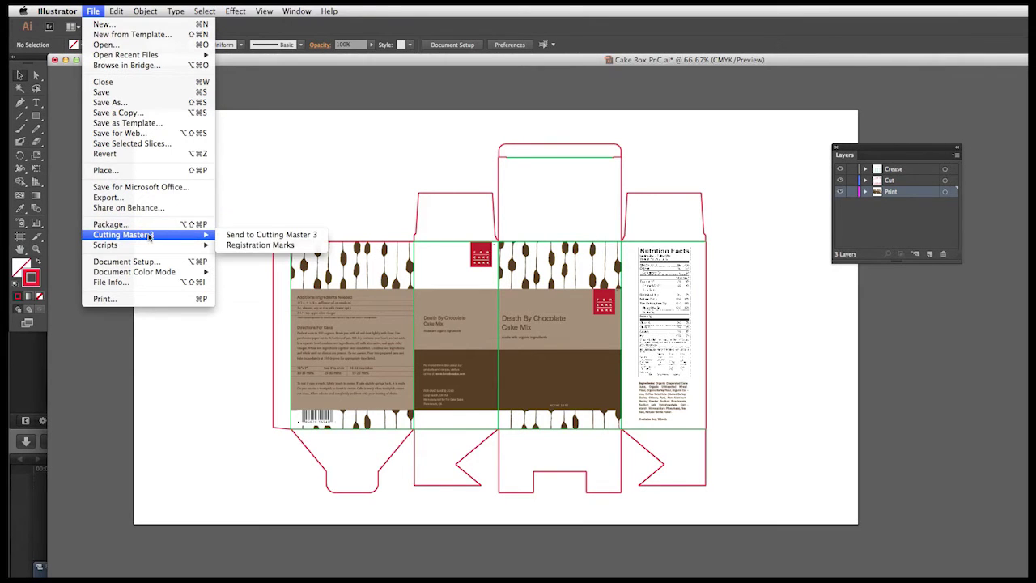
left_click(239, 246)
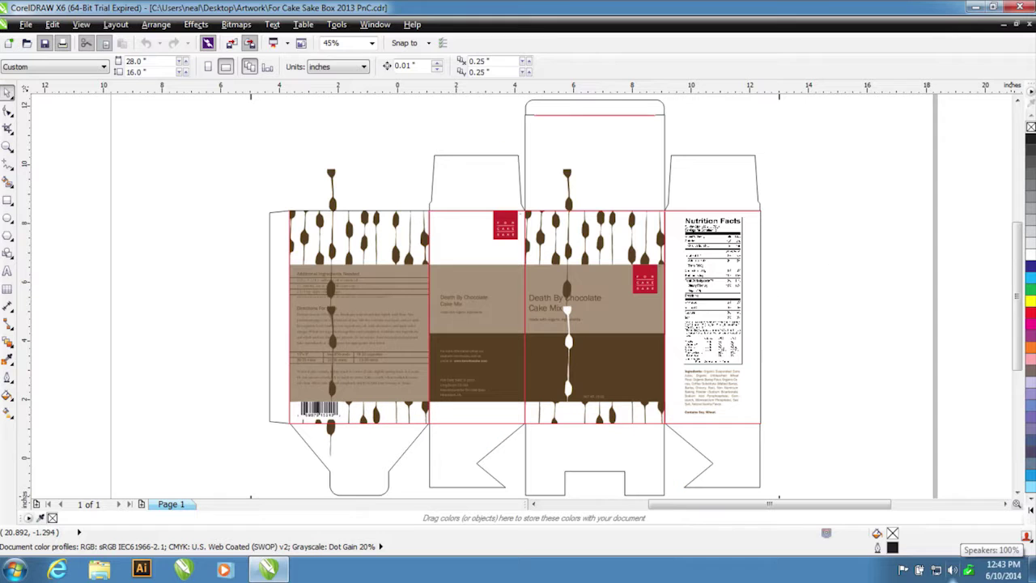
- Launch Registration Marks (CM3) from CorelDRAW X6's Application Launcher dropdown
left_click(284, 46)
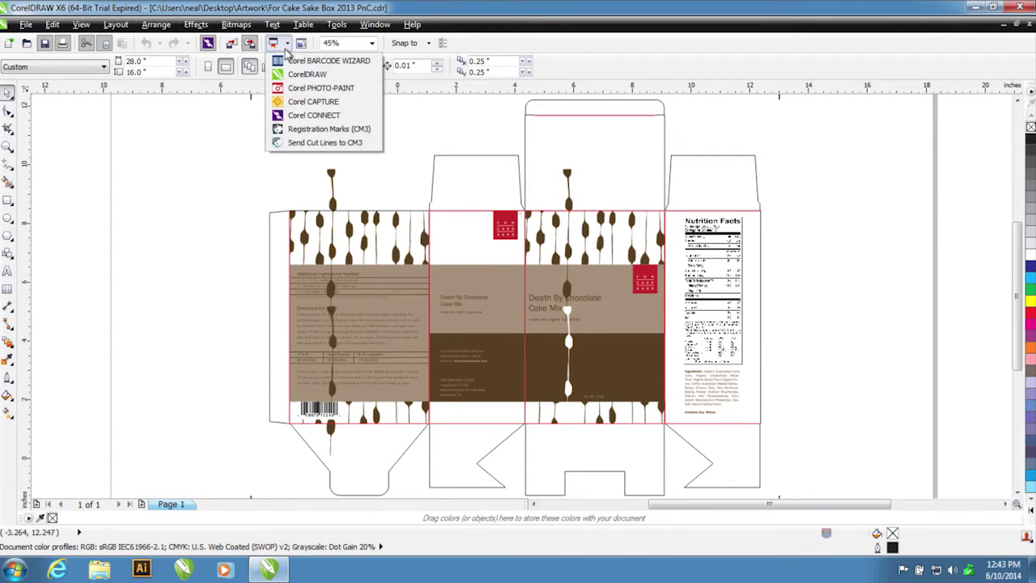
left_click(294, 131)
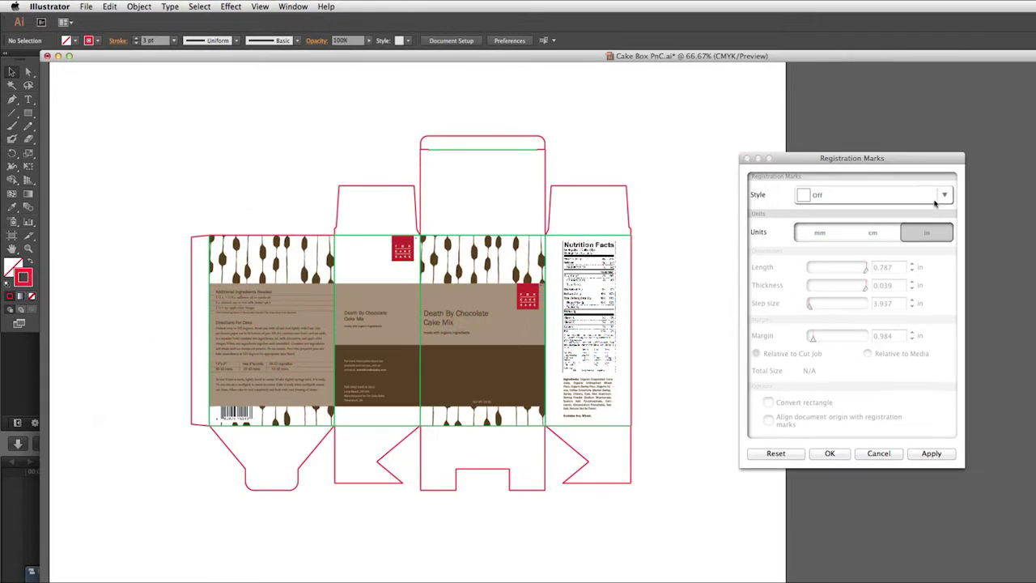
- Change the Style to 4 Marks, Type 2, giving 0.787 in length and 0.039 in thickness
left_click(947, 197)
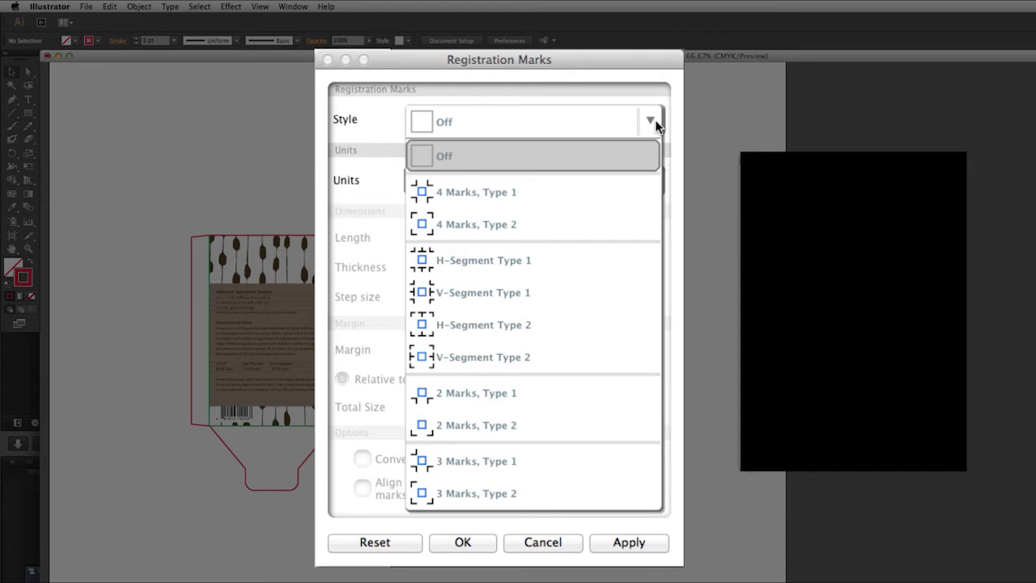
left_click(498, 224)
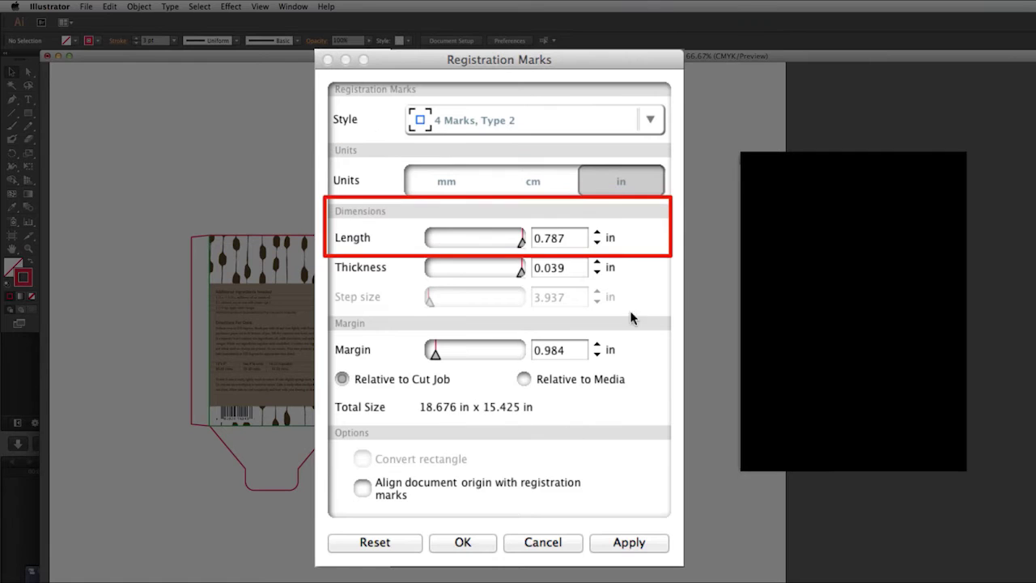
left_click_drag(520, 237, 550, 254)
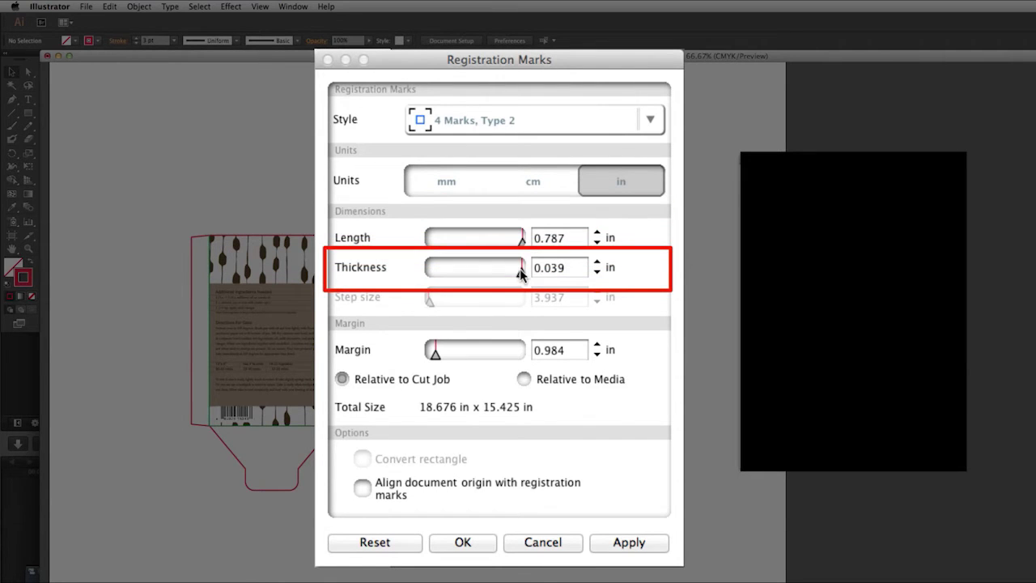
mouse_move(520, 275)
left_mouse_down()
mouse_move(442, 272)
mouse_move(524, 277)
left_mouse_up()
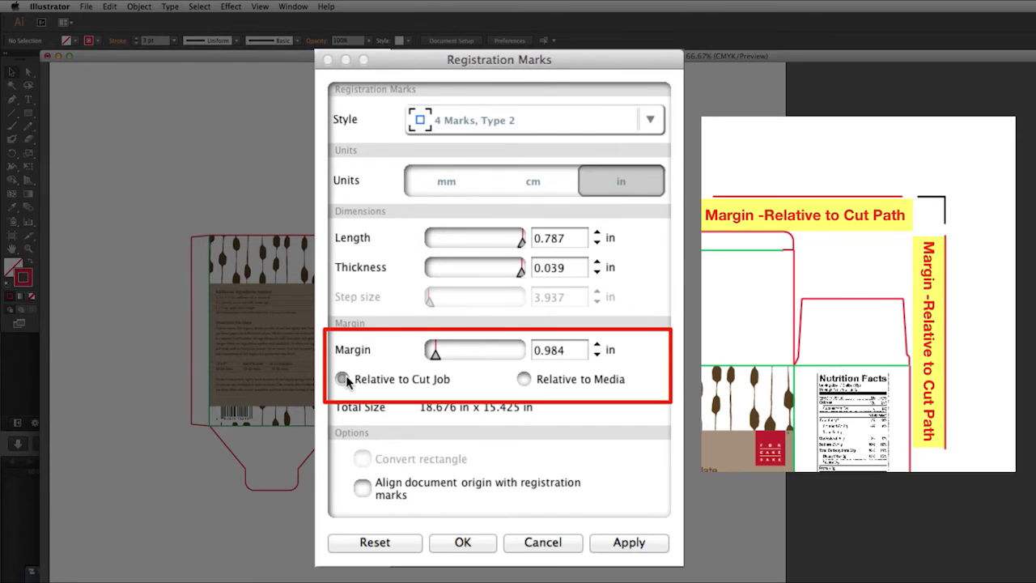
- Set the margin to 1.112 in relative to Cut Job and uncheck Align document origin with registration marks
mouse_move(434, 352)
left_mouse_down()
mouse_move(469, 356)
mouse_move(427, 364)
mouse_move(442, 359)
left_mouse_up()
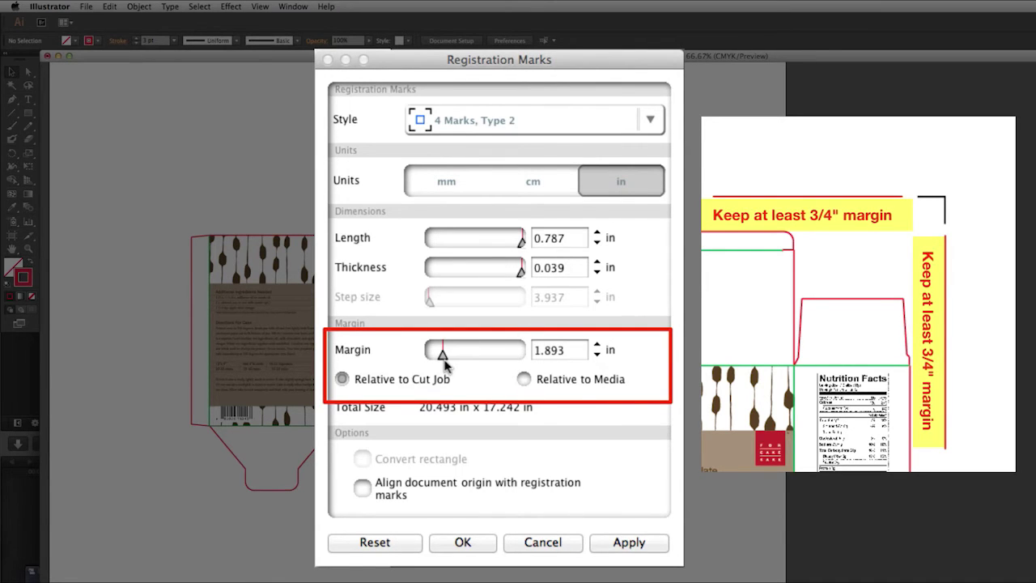
left_click(524, 380)
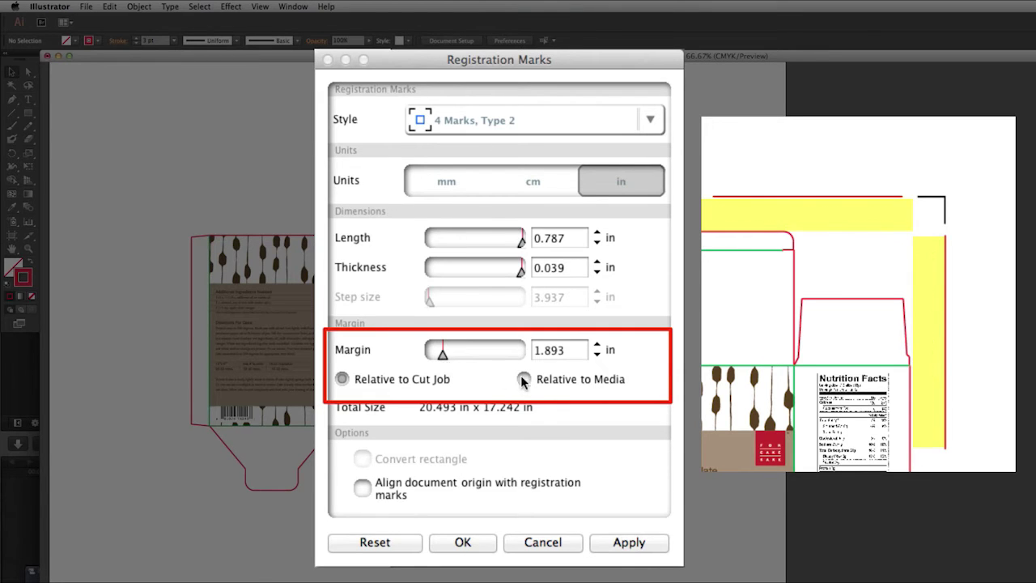
mouse_move(432, 361)
left_mouse_down()
mouse_move(445, 356)
mouse_move(429, 358)
left_mouse_up()
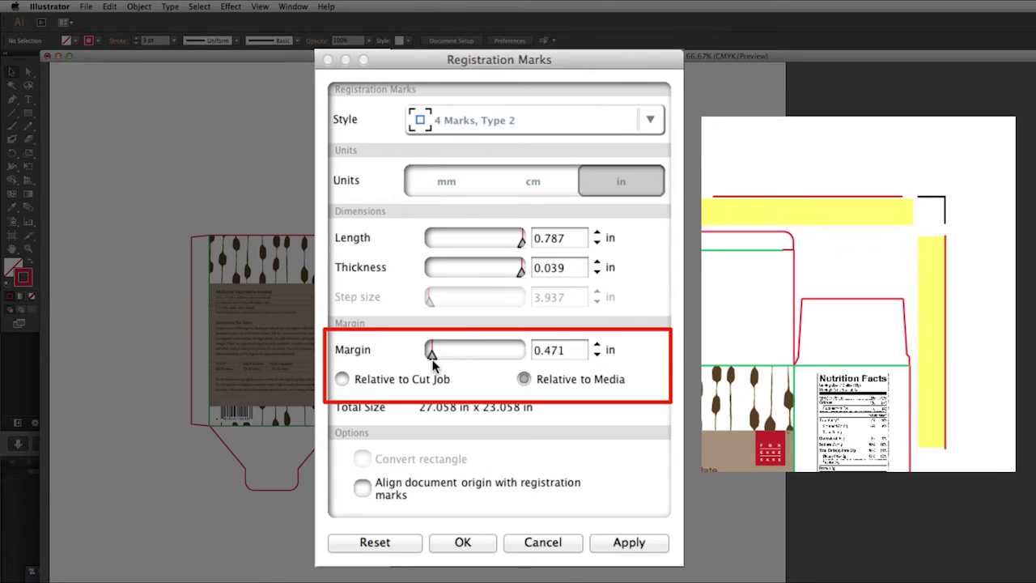
left_click(344, 379)
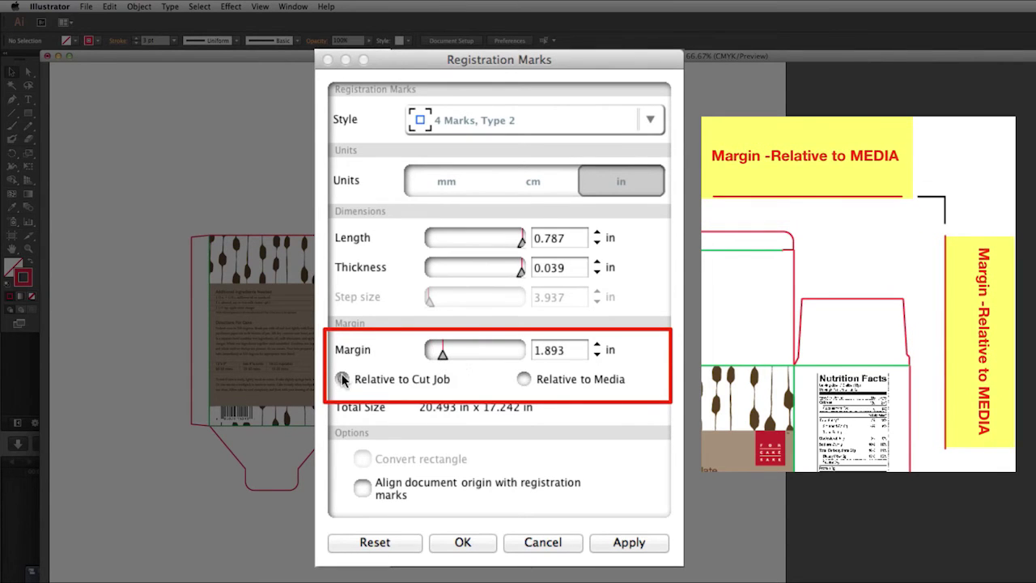
left_click_drag(444, 357, 436, 357)
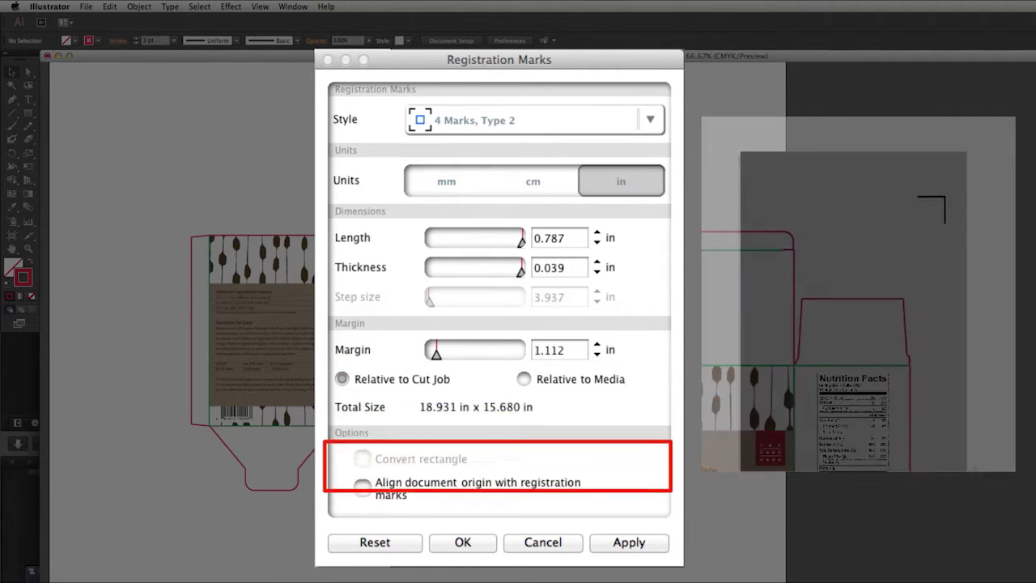
left_click(361, 488)
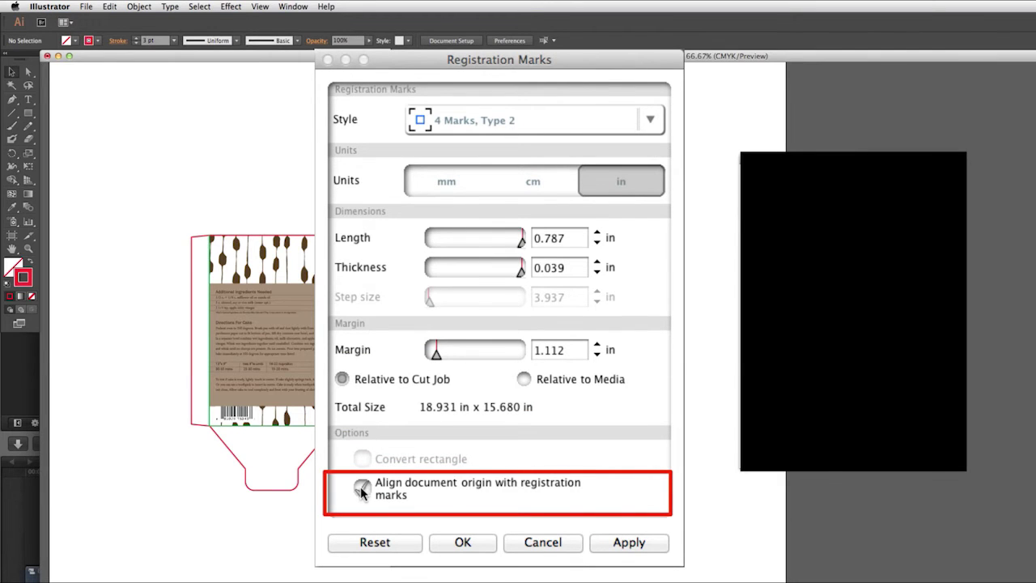
left_click(362, 488)
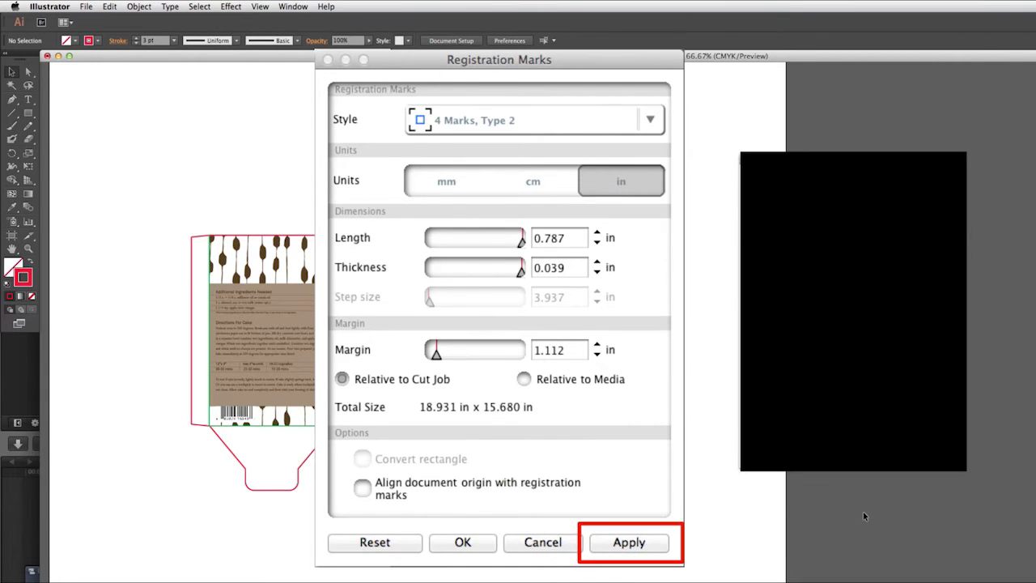
- Apply the four corner registration marks to the cake box, then confirm with OK
left_click(647, 541)
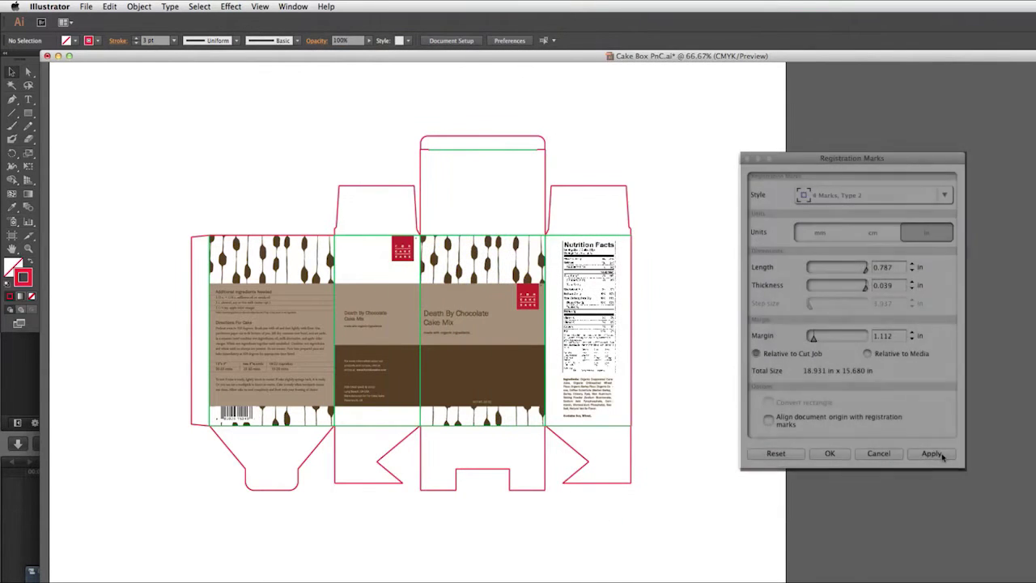
left_click(936, 458)
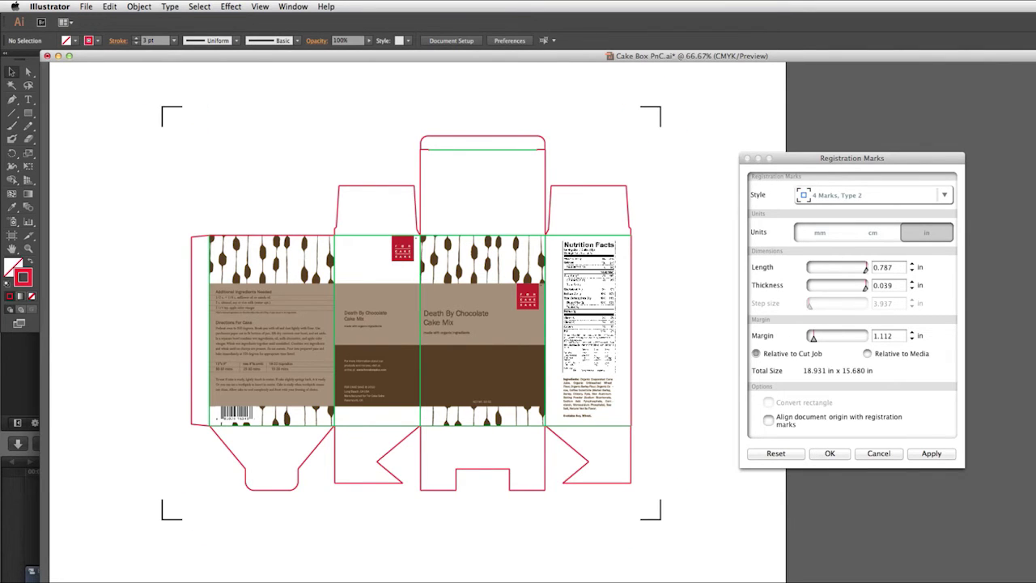
left_click(825, 454)
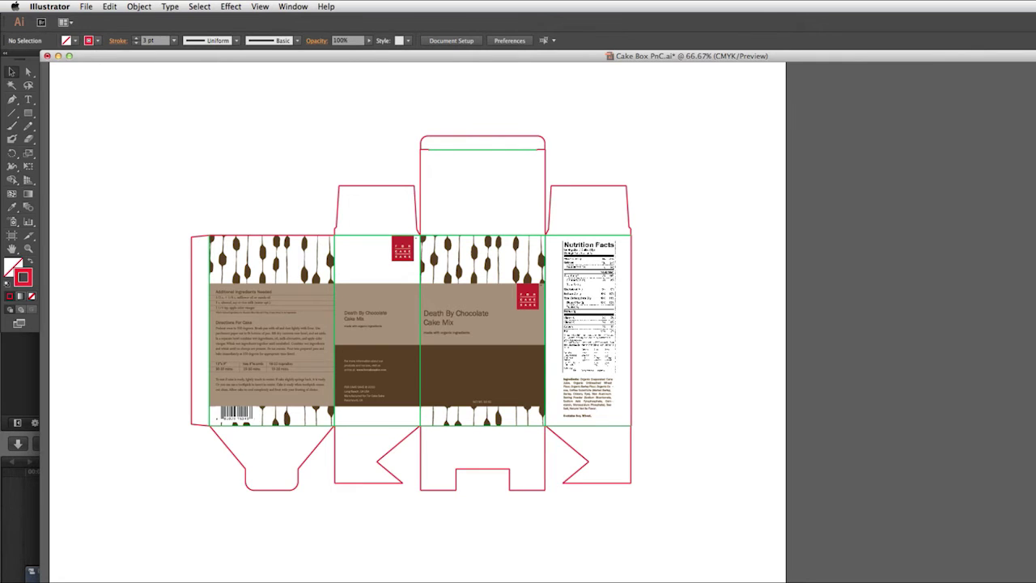
- Draw a rectangle of about 18.83 × 15.52 in around the entire cake box dieline
left_click(27, 115)
left_click_drag(166, 105, 664, 512)
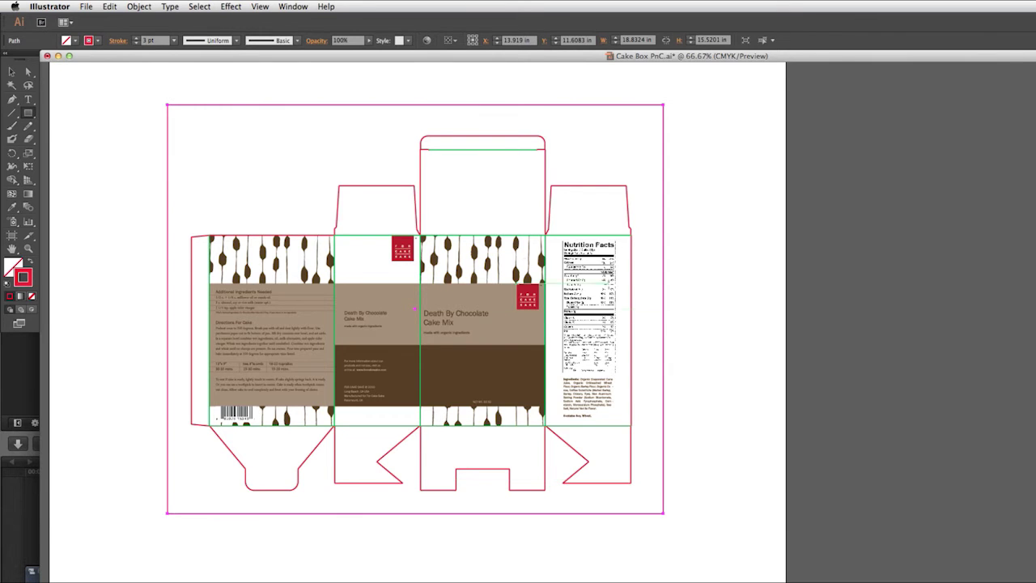
- Reopen Registration Marks with Convert rectangle checked and apply, producing four L-shaped corner marks
left_click(87, 7)
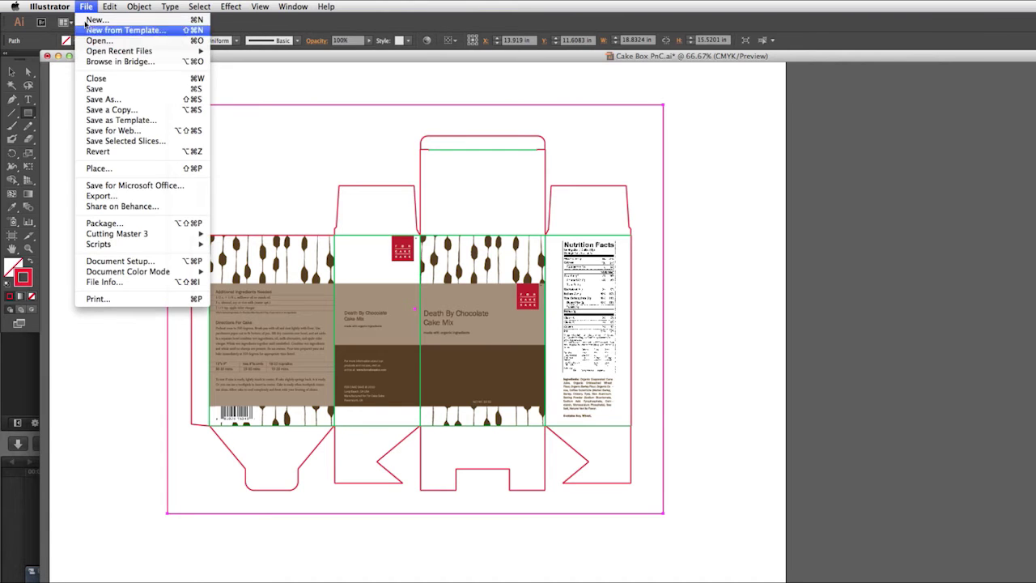
mouse_move(133, 236)
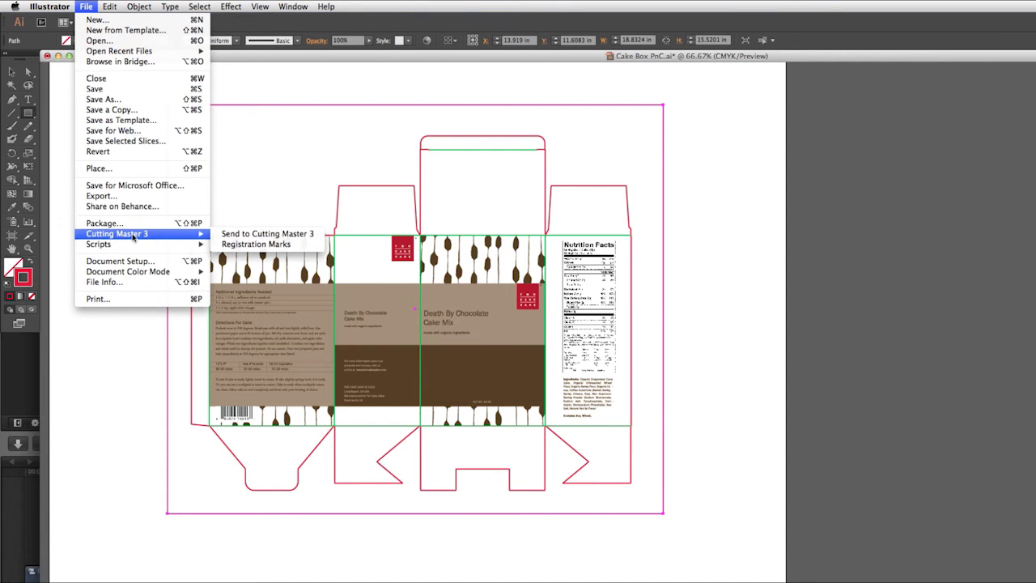
left_click(231, 245)
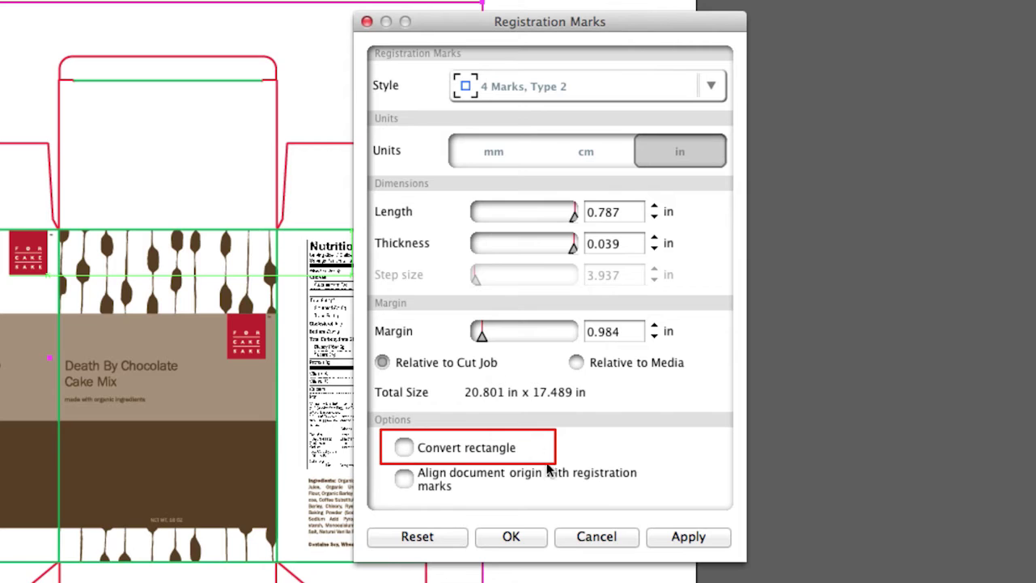
left_click(403, 446)
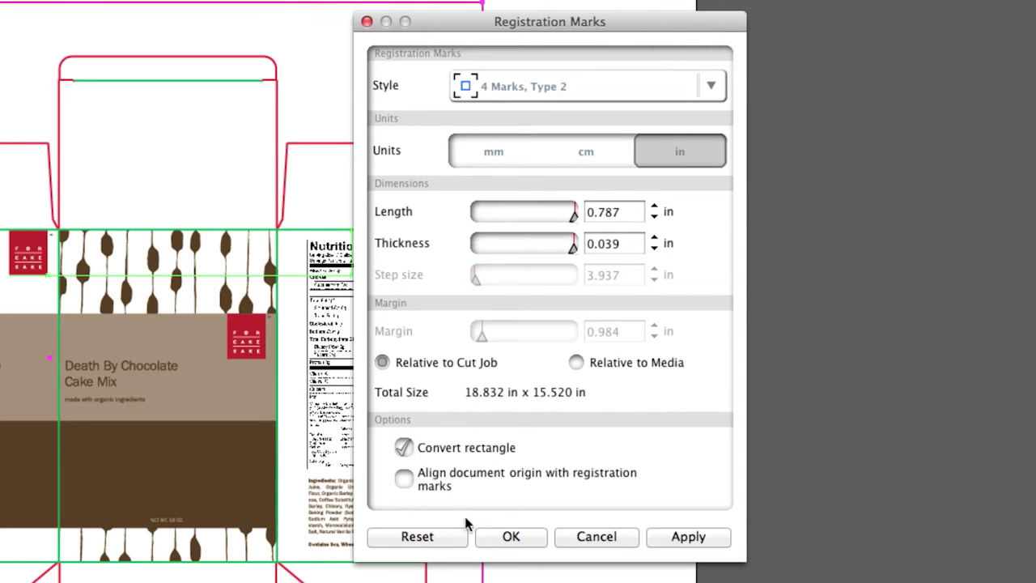
left_click(688, 537)
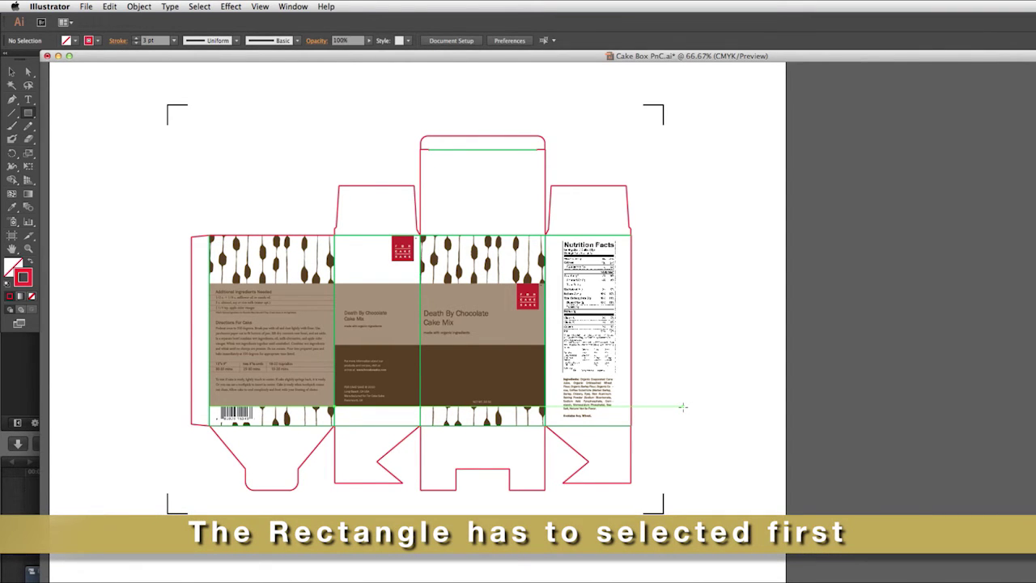
- Hide the Crease and Cut layers, then print the artwork with its registration marks
key("F7")
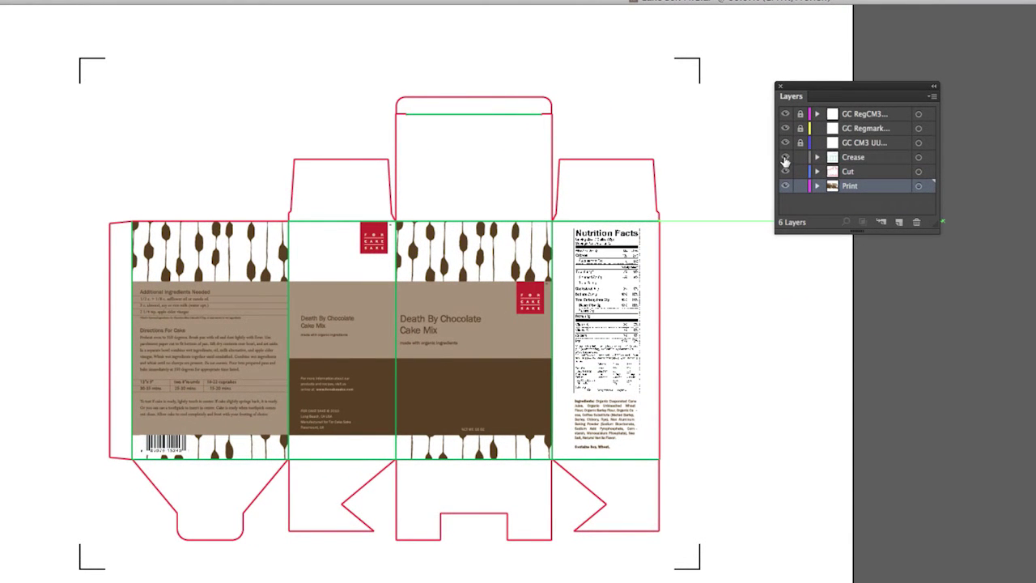
left_click(784, 157)
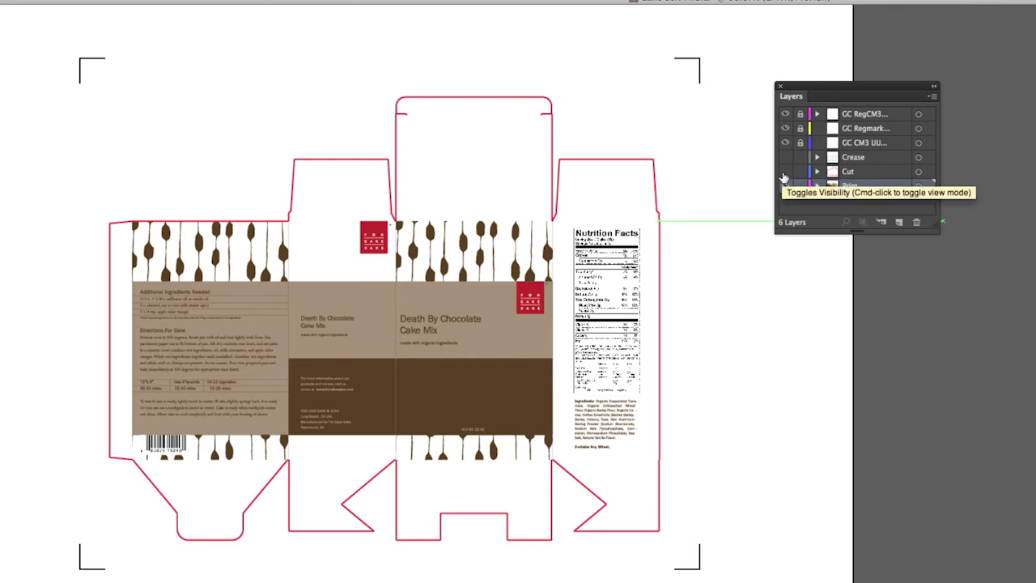
left_click(784, 171)
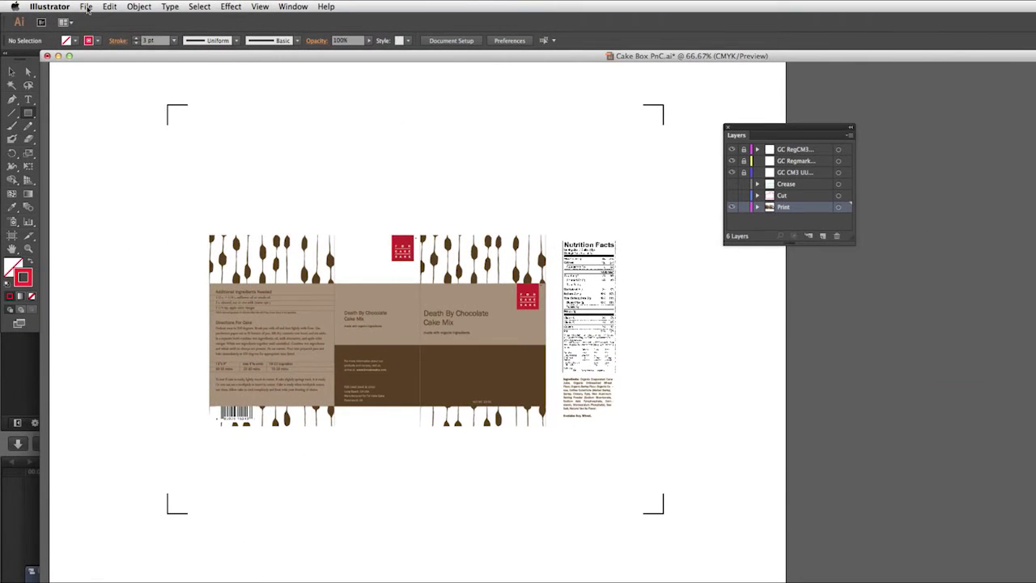
left_click(64, 0)
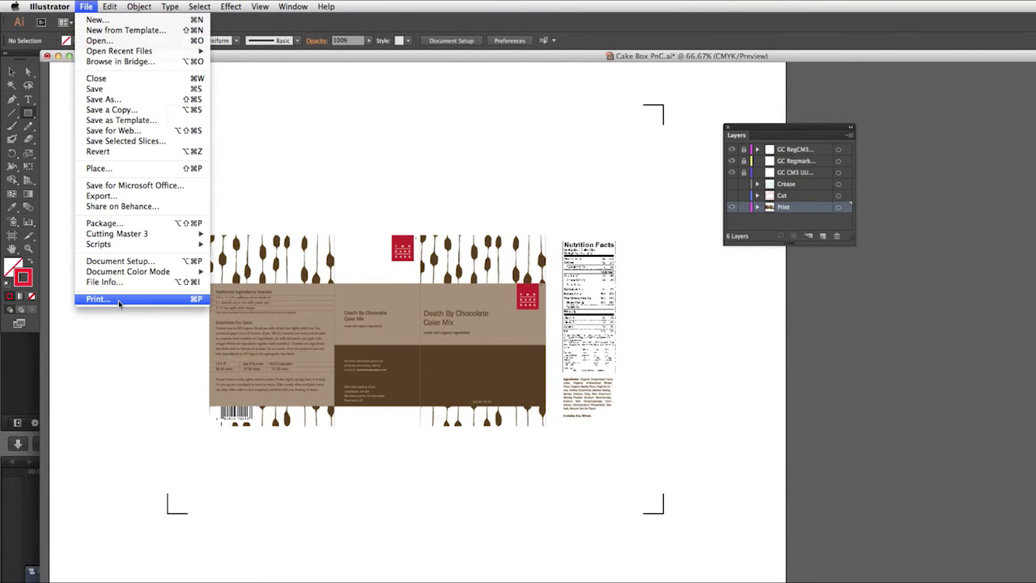
left_click(88, 10)
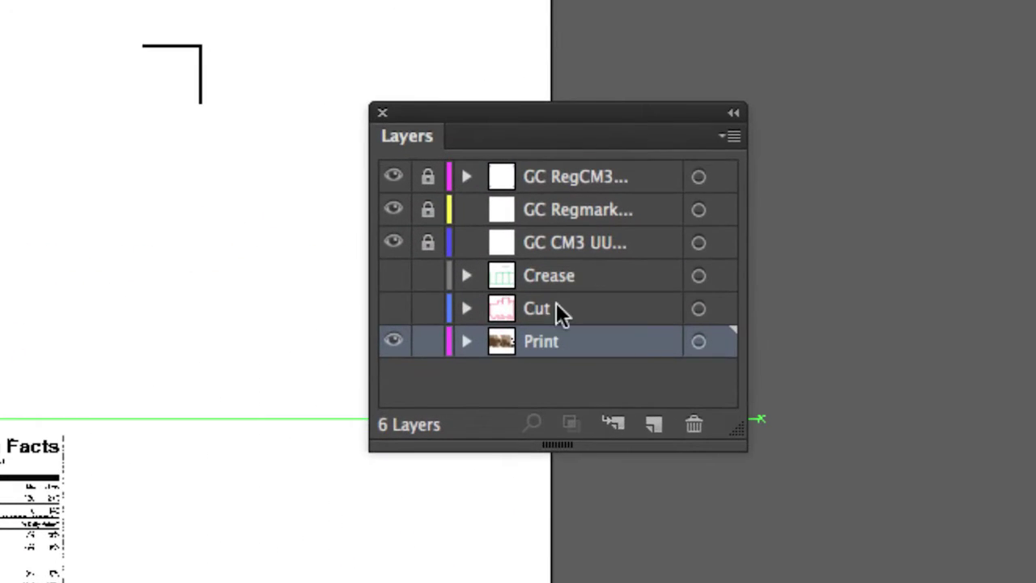
- Turn the Crease layer's visibility back on over the print artwork
left_click(393, 275)
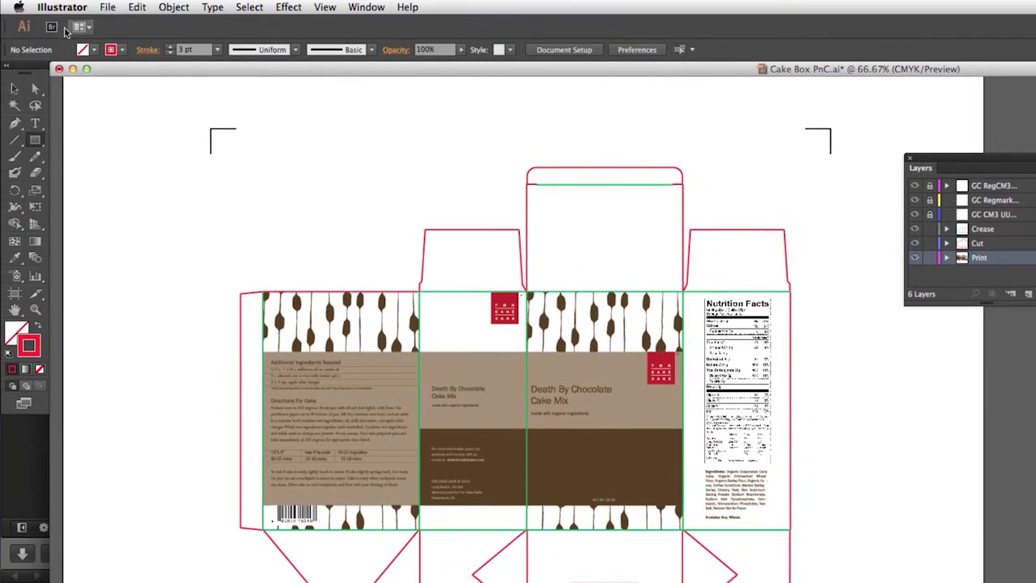
left_click(108, 6)
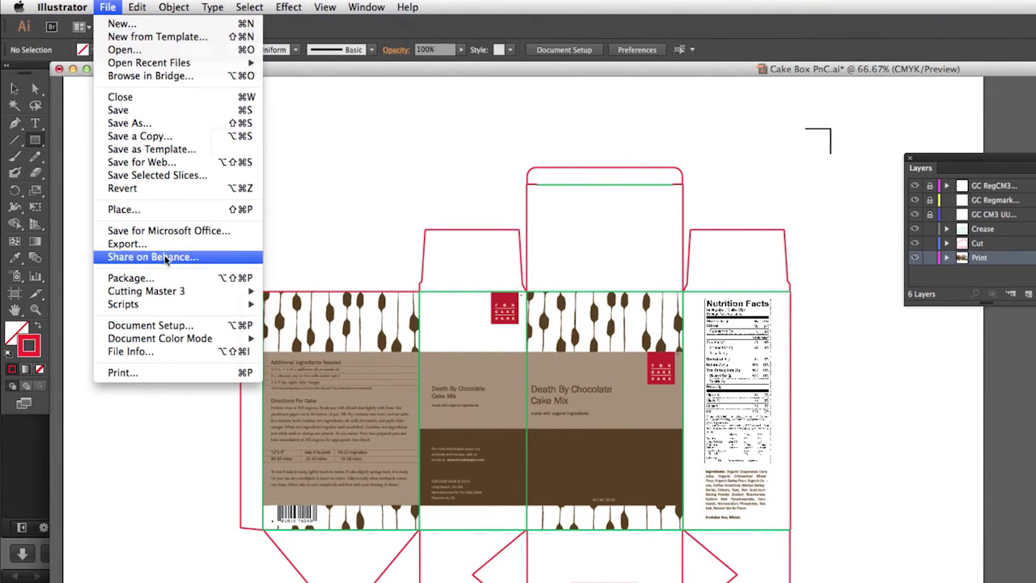
- Choose Send to Cutting Master 3 to pass the cake box job to the cutter software
mouse_move(180, 290)
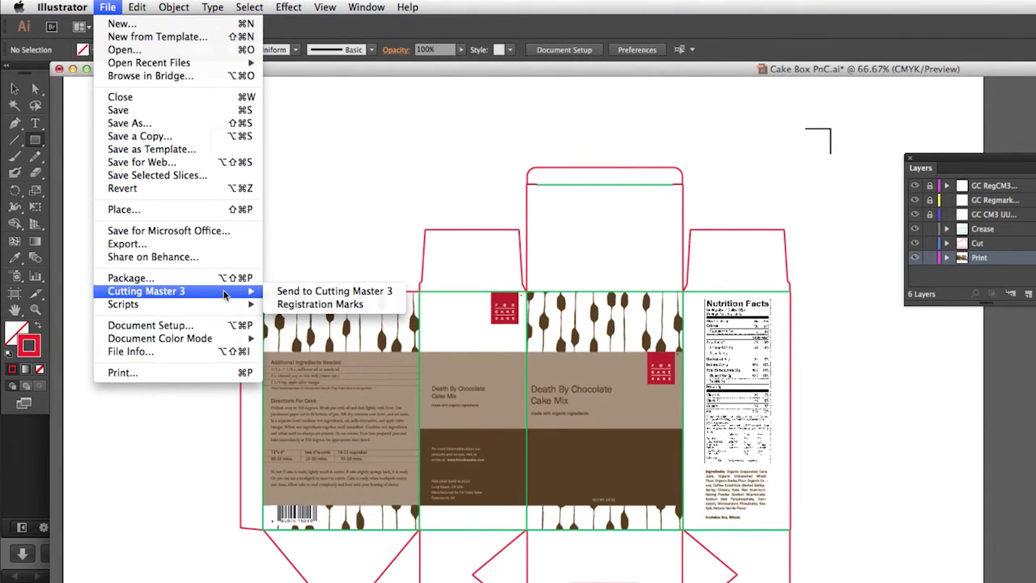
left_click(300, 293)
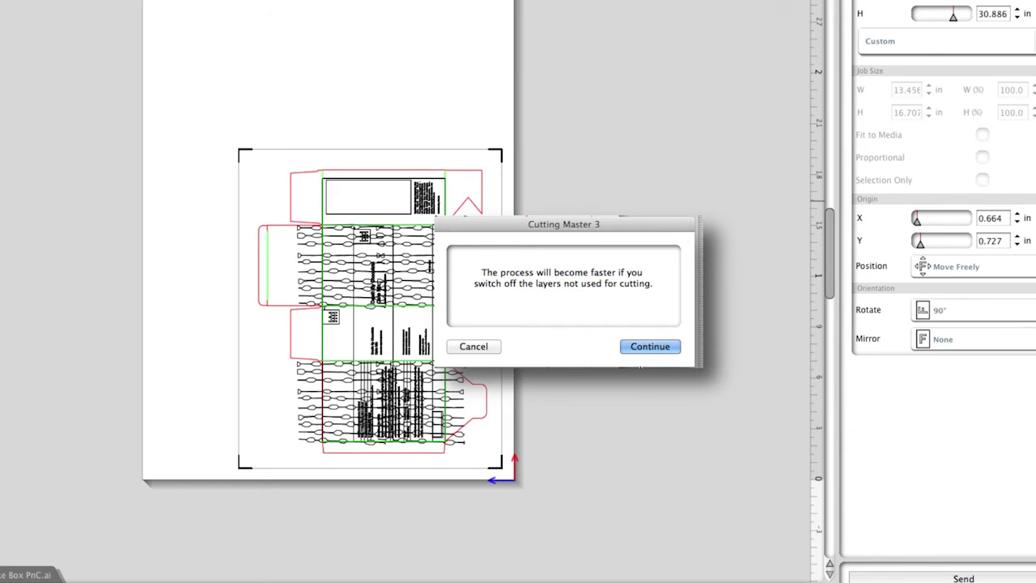
- Continue past the layer-switching advice to reach the cake box job's Configure Cut Job settings
left_click(637, 347)
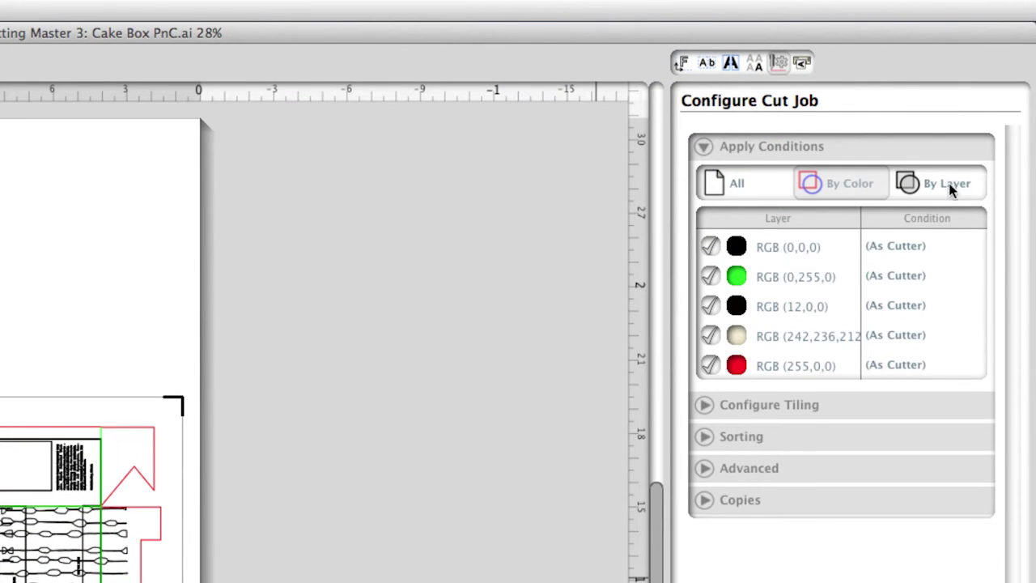
- Apply cut conditions By Layer and exclude the Print layer from the cut job
left_click(945, 187)
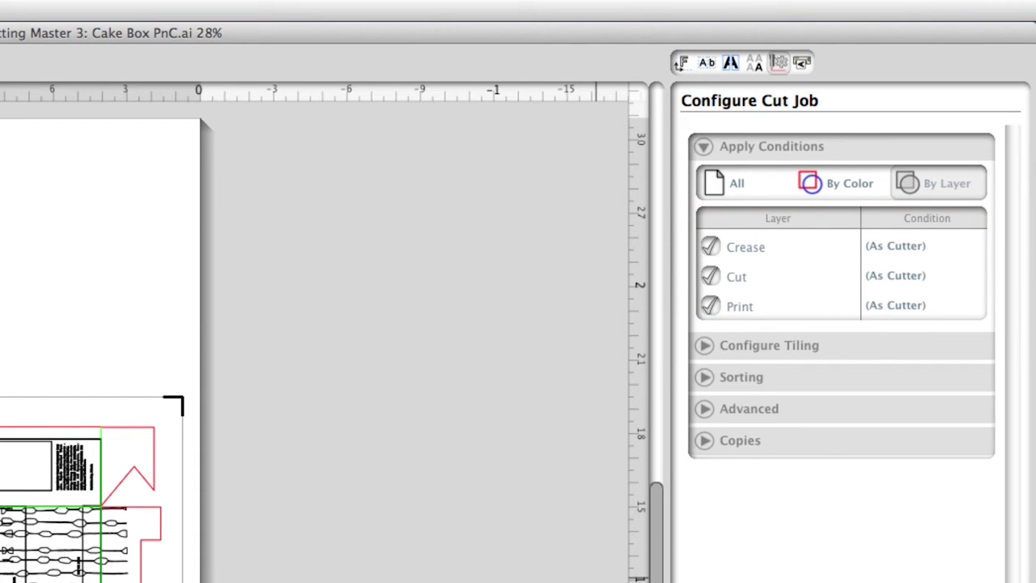
left_click(710, 306)
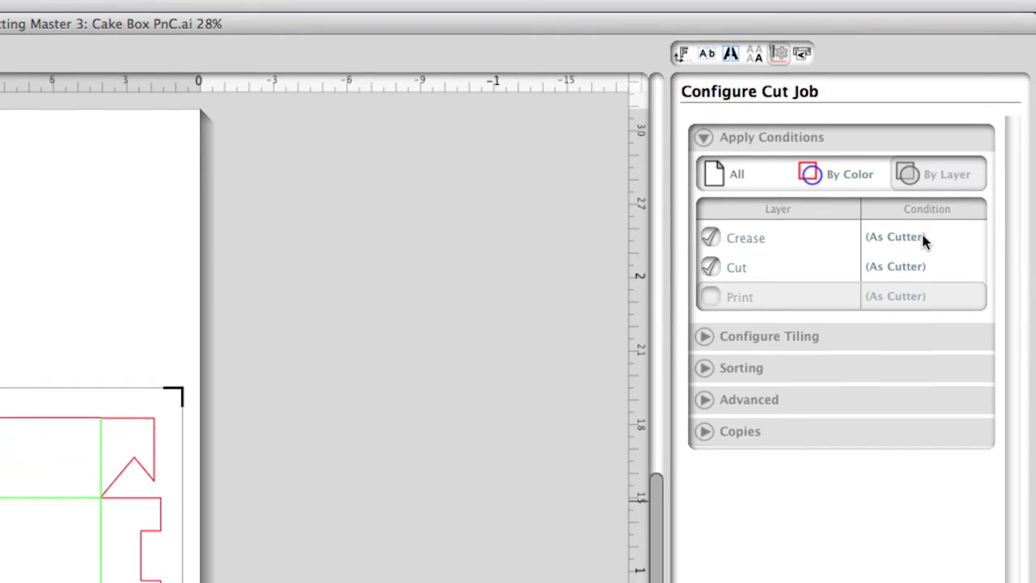
left_click(924, 246)
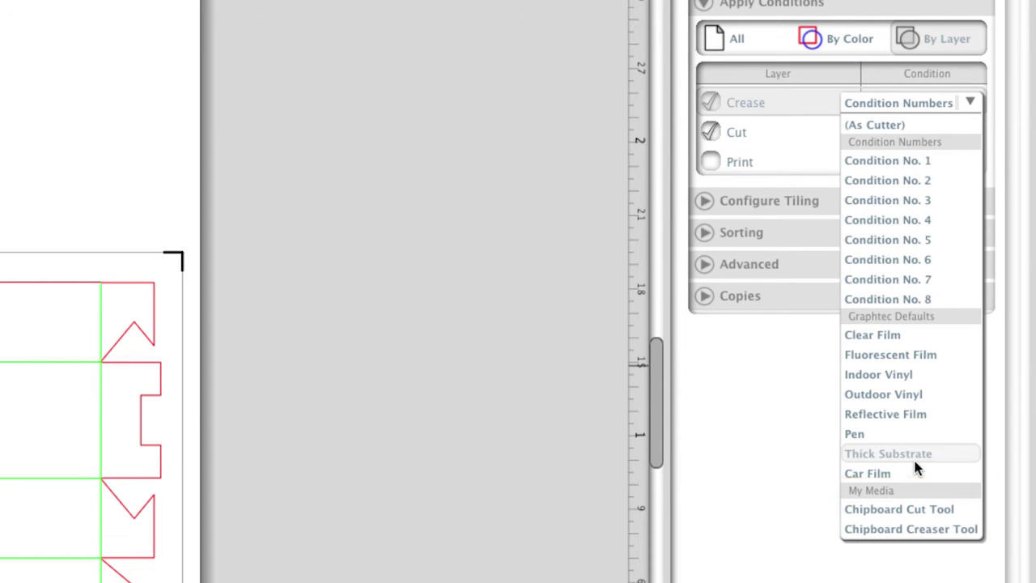
- Assign Chipboard Creaser Tool to Crease and Chipboard Cut Tool to Cut, then send the job
left_click(906, 528)
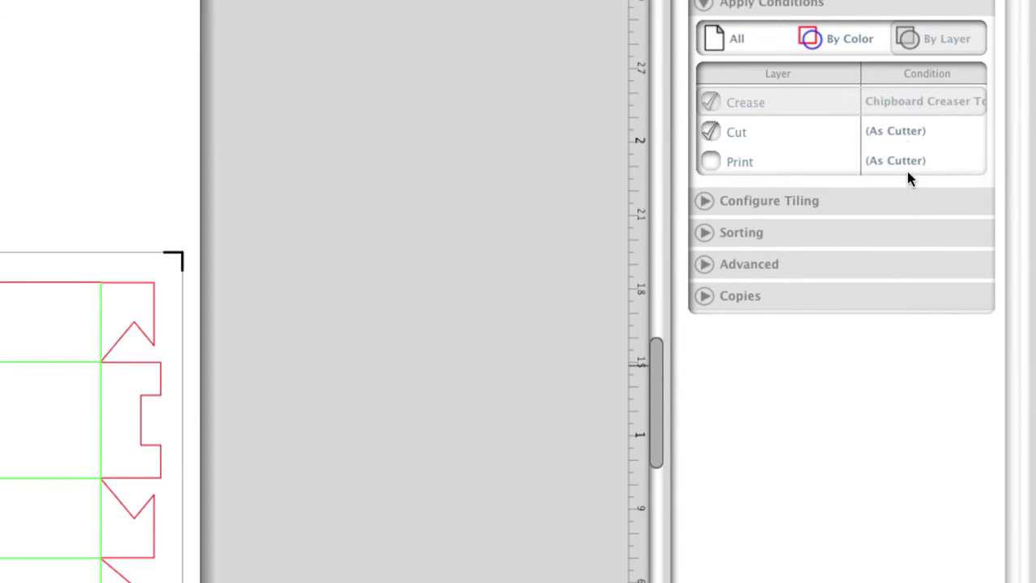
left_click(906, 132)
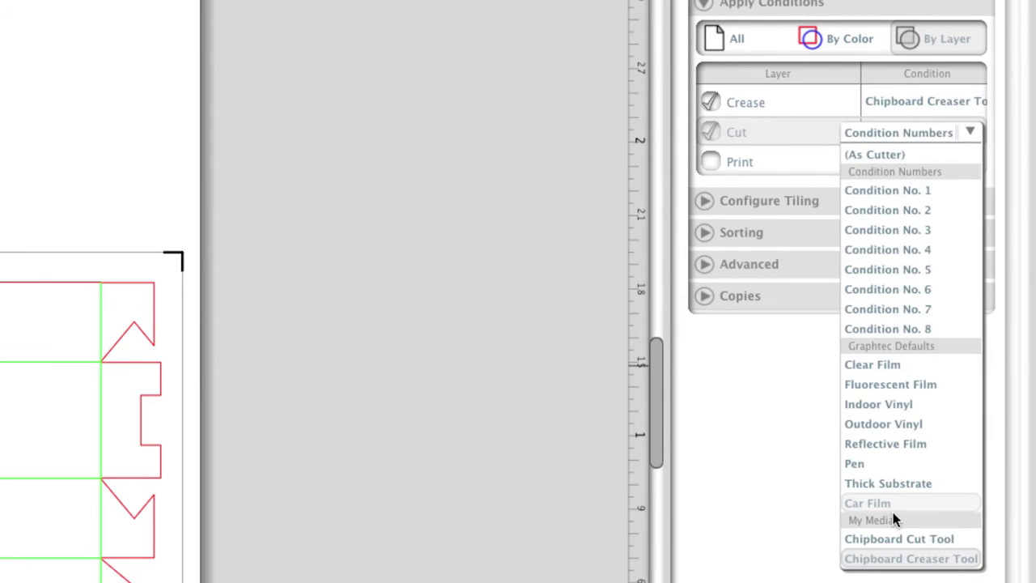
left_click(896, 538)
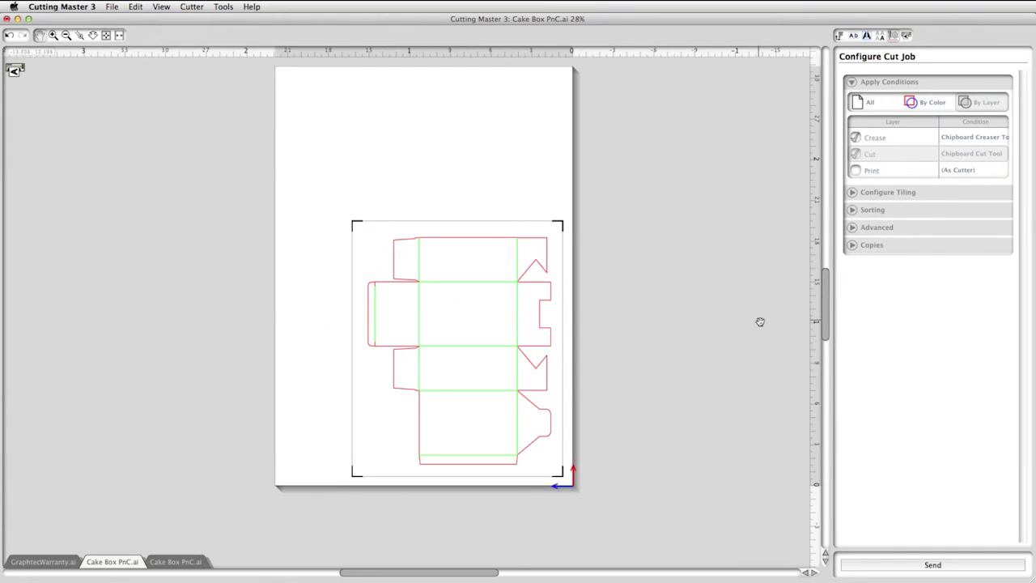
left_click(902, 565)
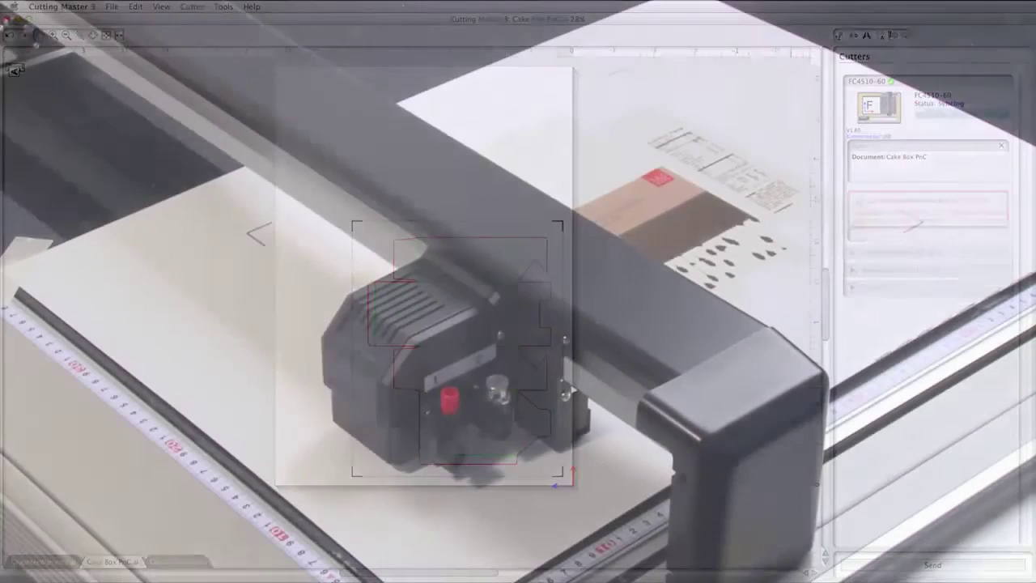